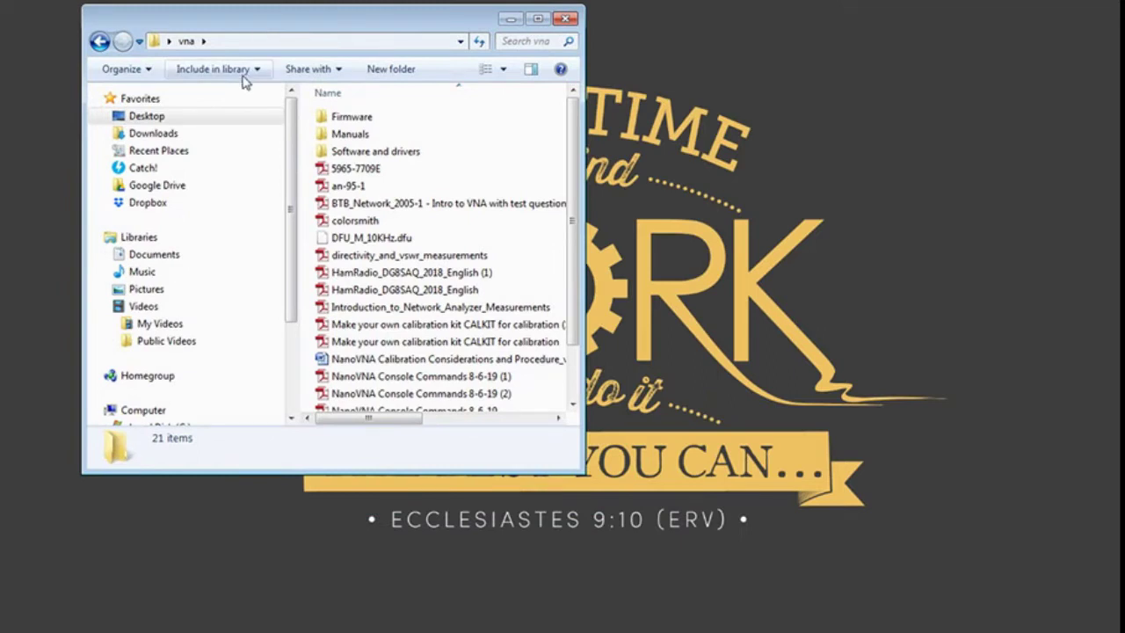
# Step: Open the Software and drivers folder and inspect the en.stsw-stm32102 archive
pyautogui.doubleClick(378, 152)
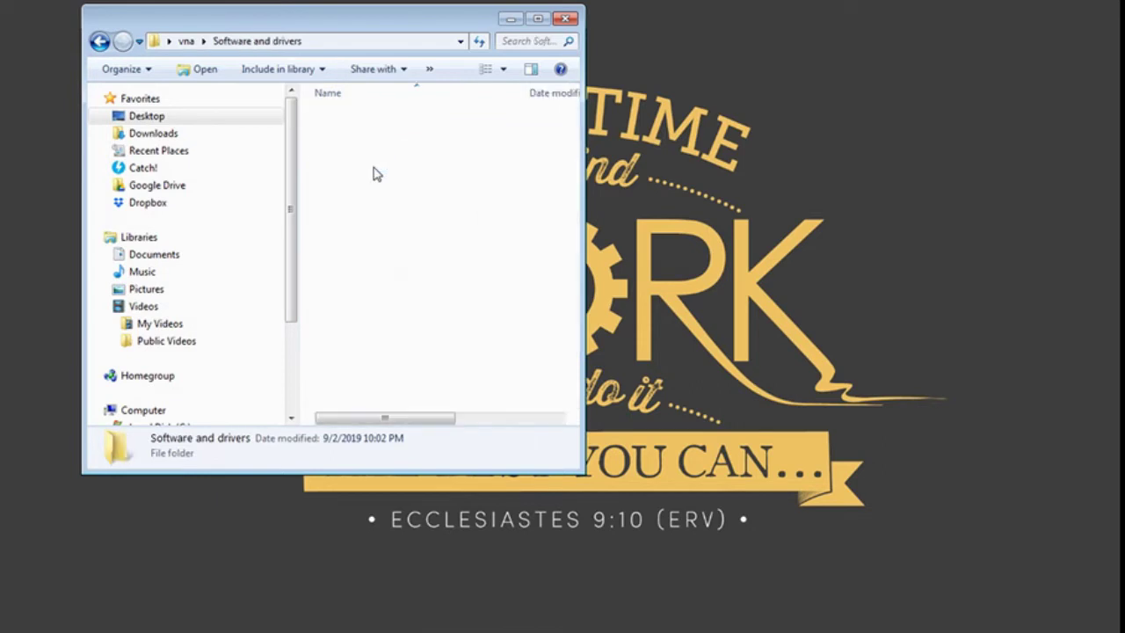
pyautogui.moveTo(348, 19); pyautogui.dragTo(334, 21)
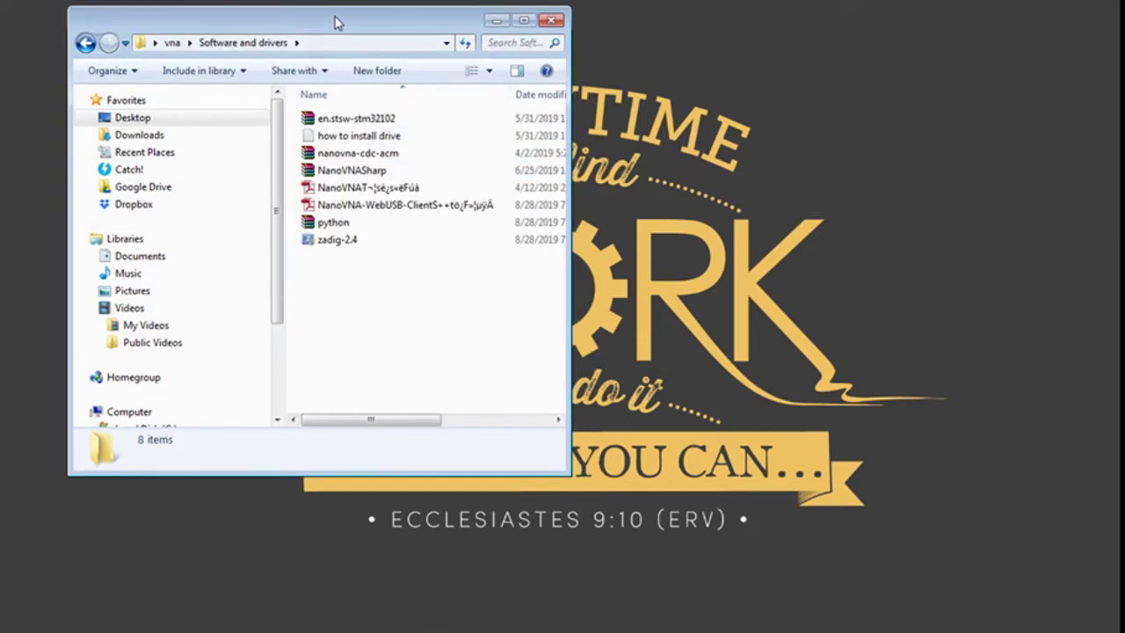
pyautogui.click(373, 120)
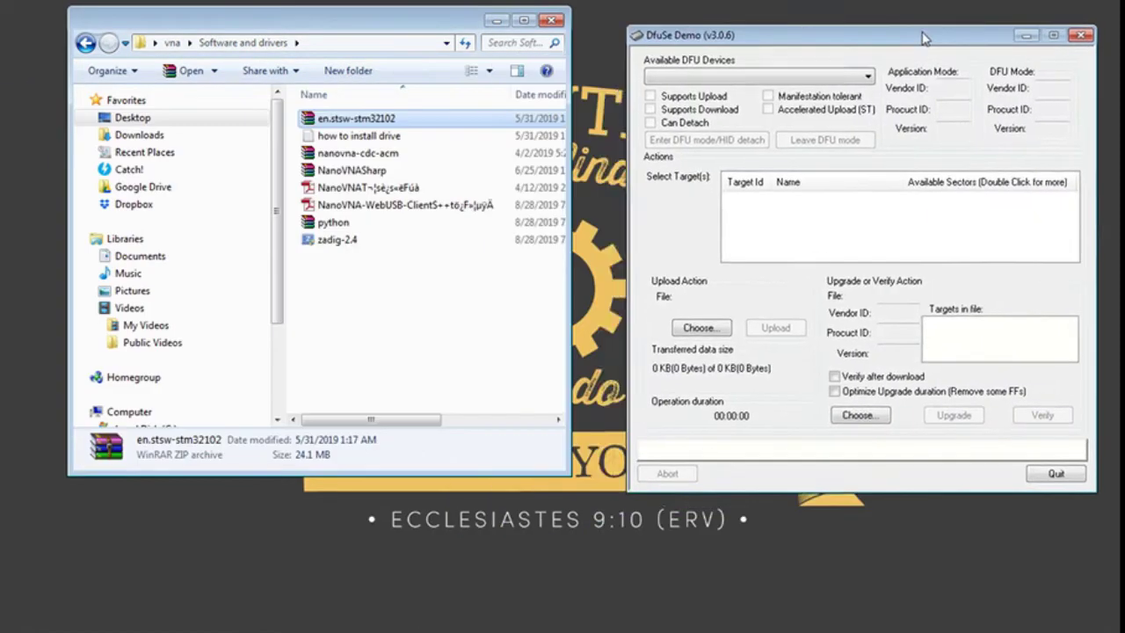
# Step: Place DfuSe Demo beside Explorer, confirm no DFU device is listed, and inspect nanovna-cdc-acm and zadig-2.4
pyautogui.moveTo(923, 33); pyautogui.dragTo(890, 15)
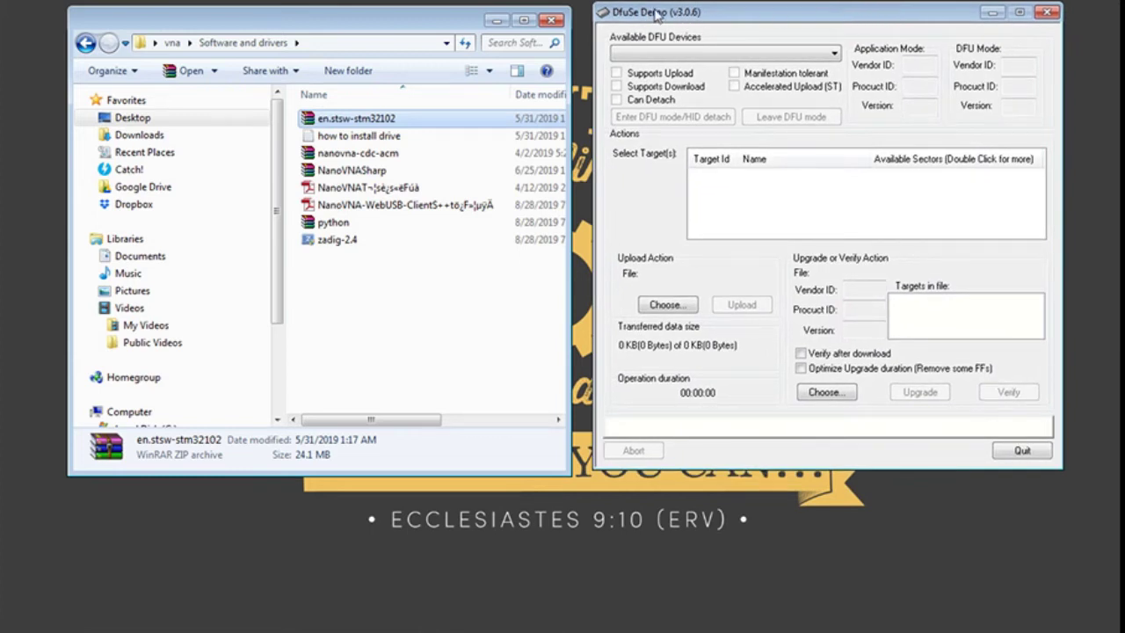
pyautogui.click(722, 55)
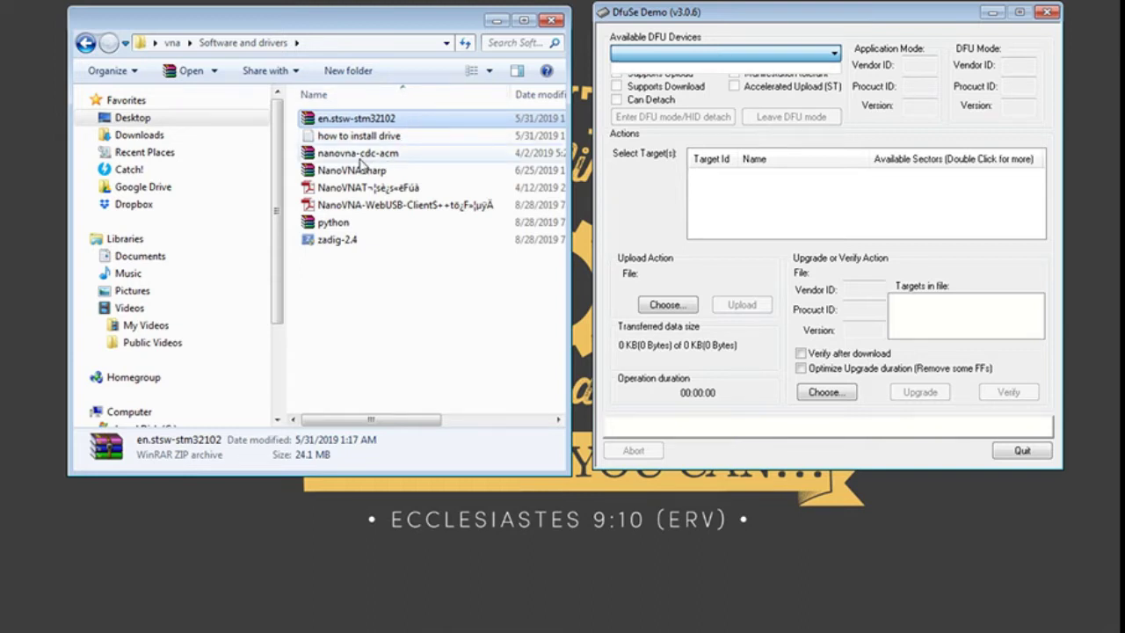
pyautogui.click(360, 156)
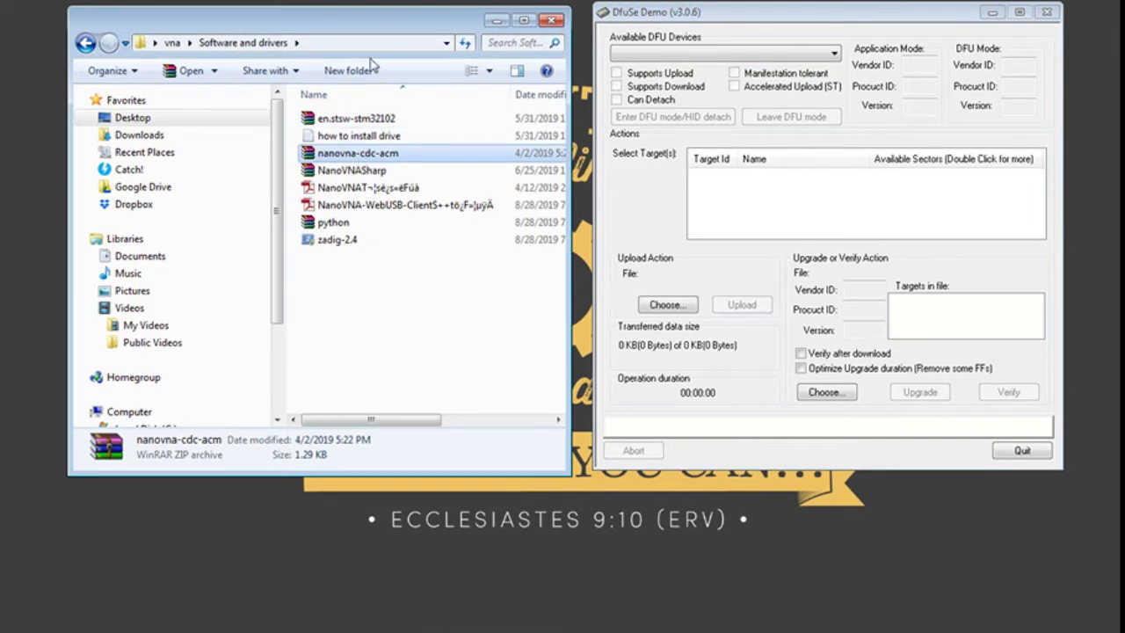
pyautogui.click(338, 242)
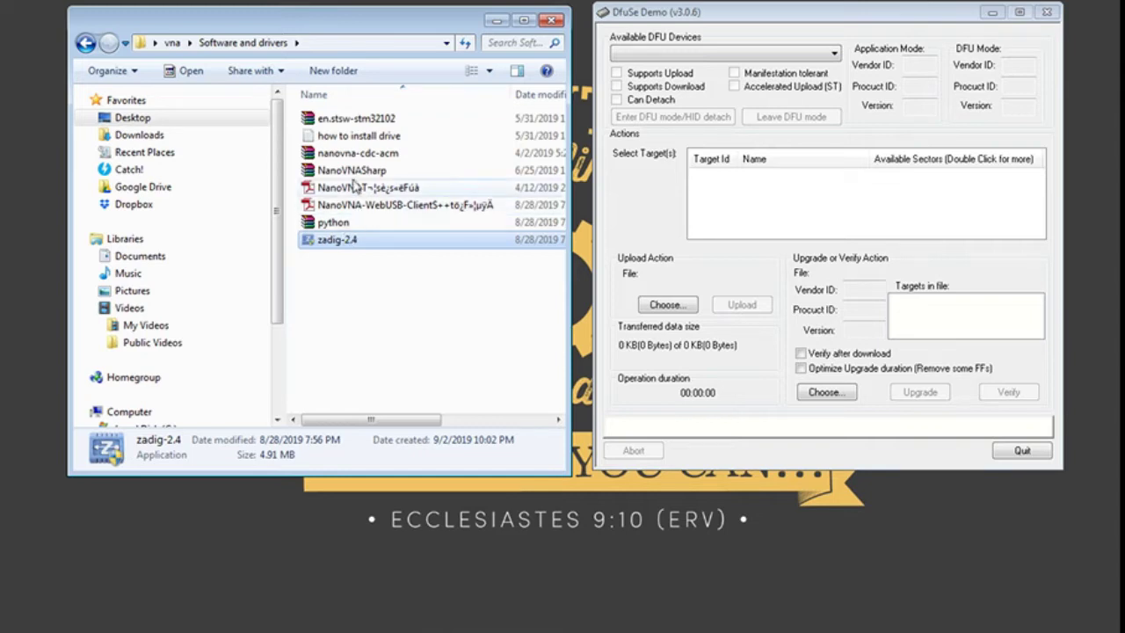
# Step: In the vna Firmware folder, compare the .dfu files and settle on nanoVNA_900_aa_20190802.dfu
pyautogui.click(86, 44)
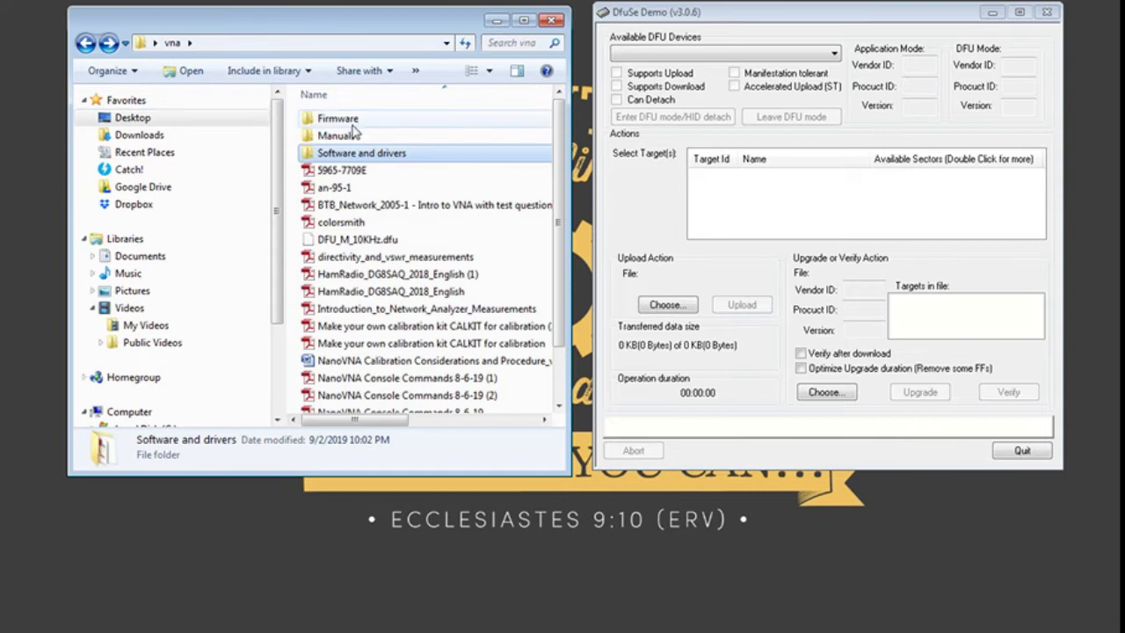
pyautogui.doubleClick(347, 119)
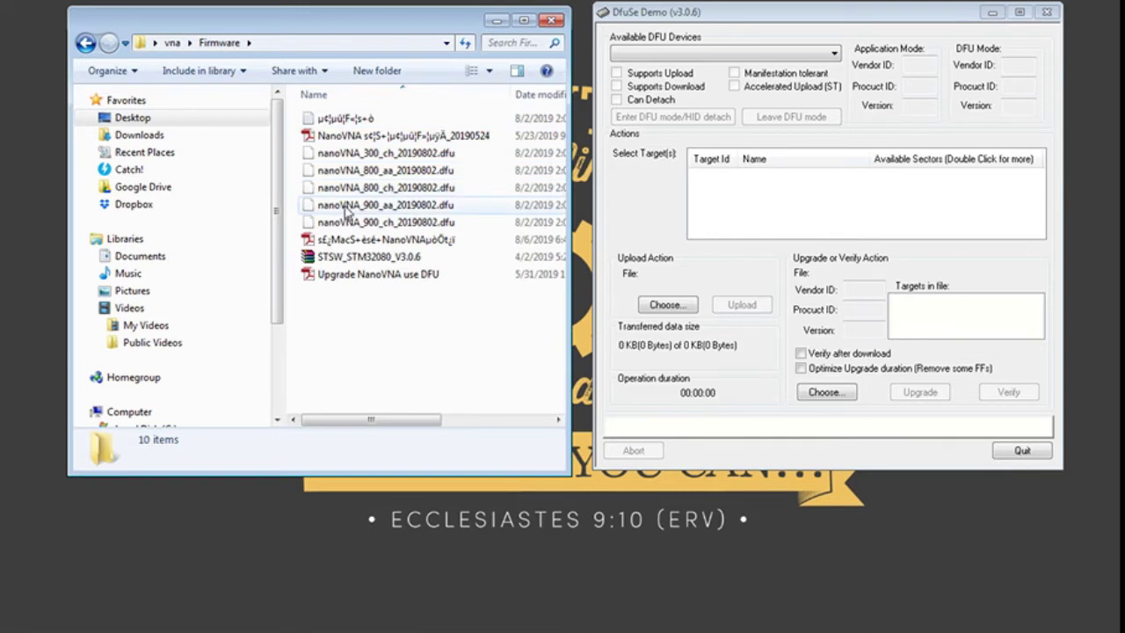
pyautogui.click(347, 210)
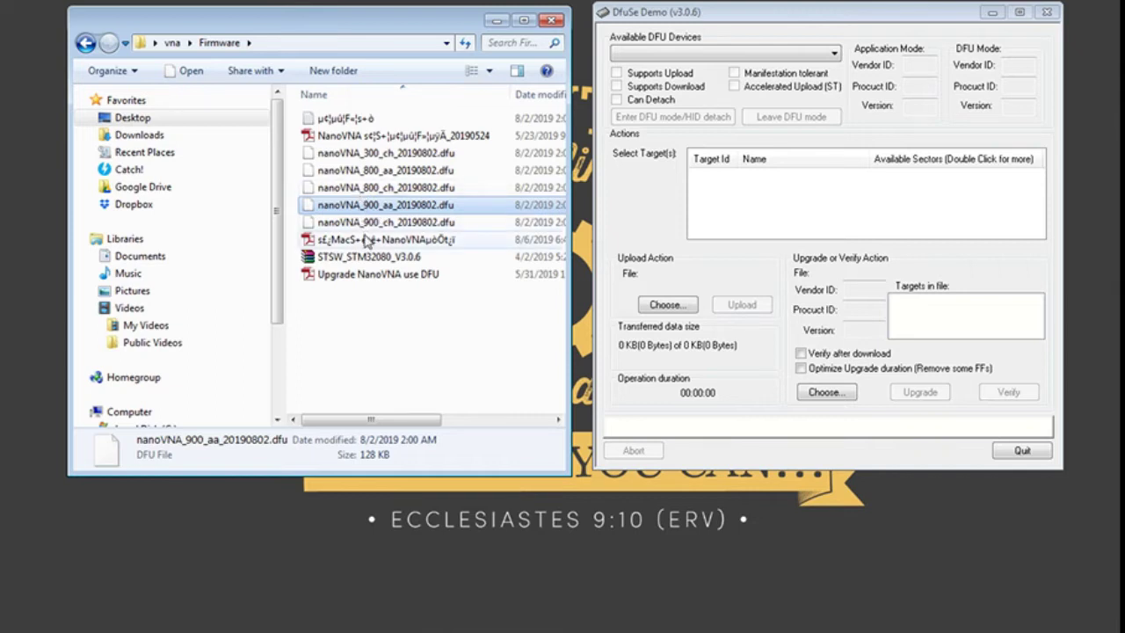
pyautogui.click(367, 227)
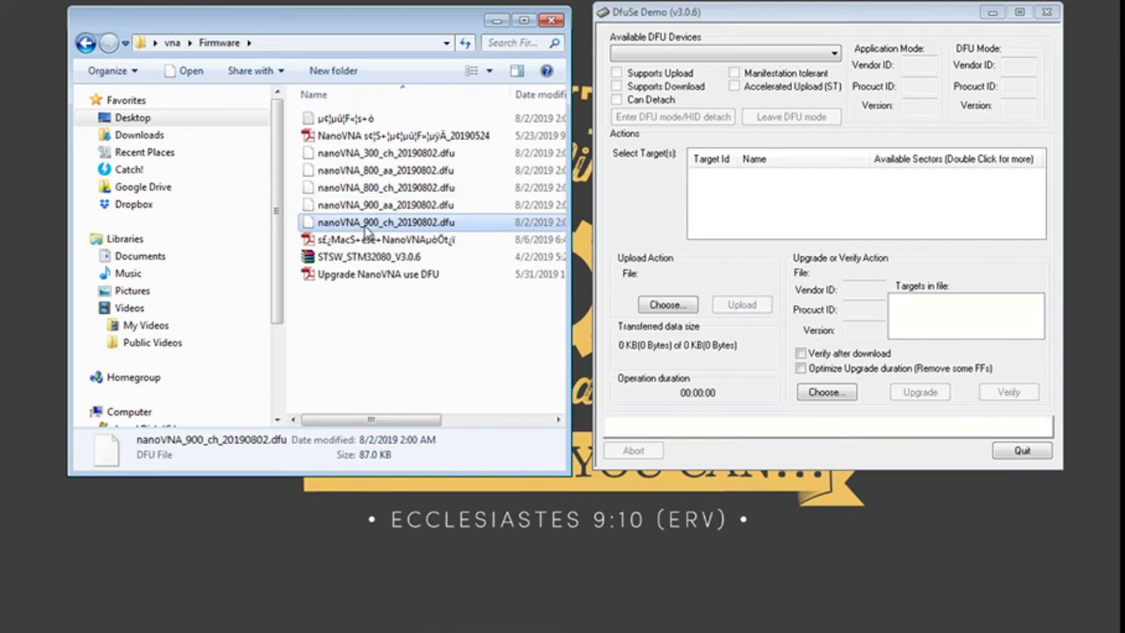
pyautogui.hscroll(1, 367, 230)
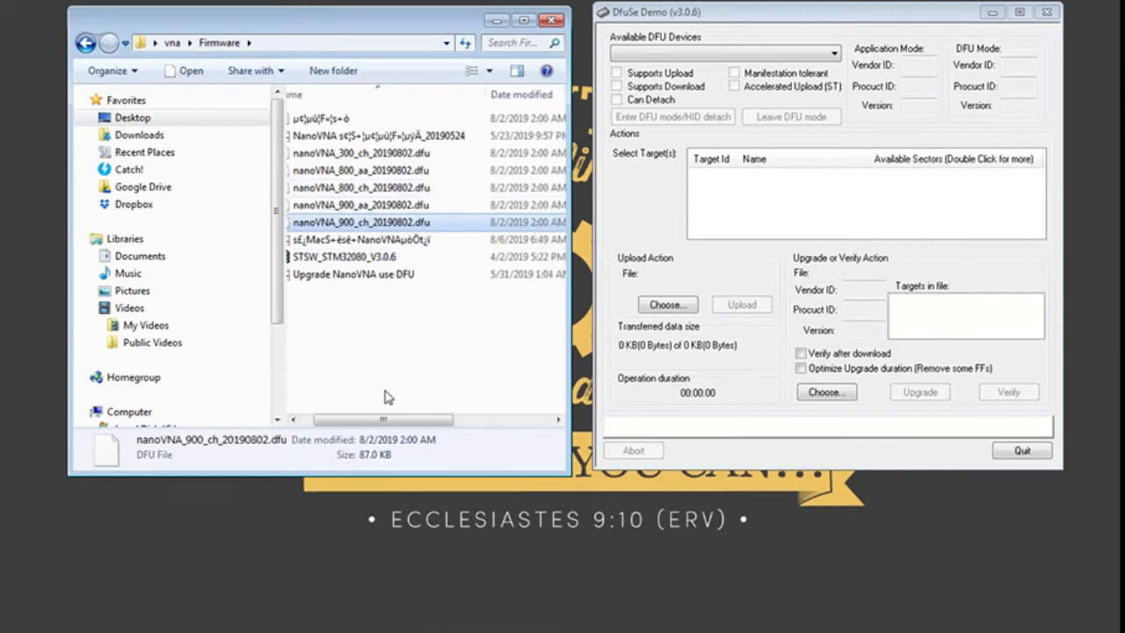
pyautogui.moveTo(383, 427); pyautogui.dragTo(368, 428)
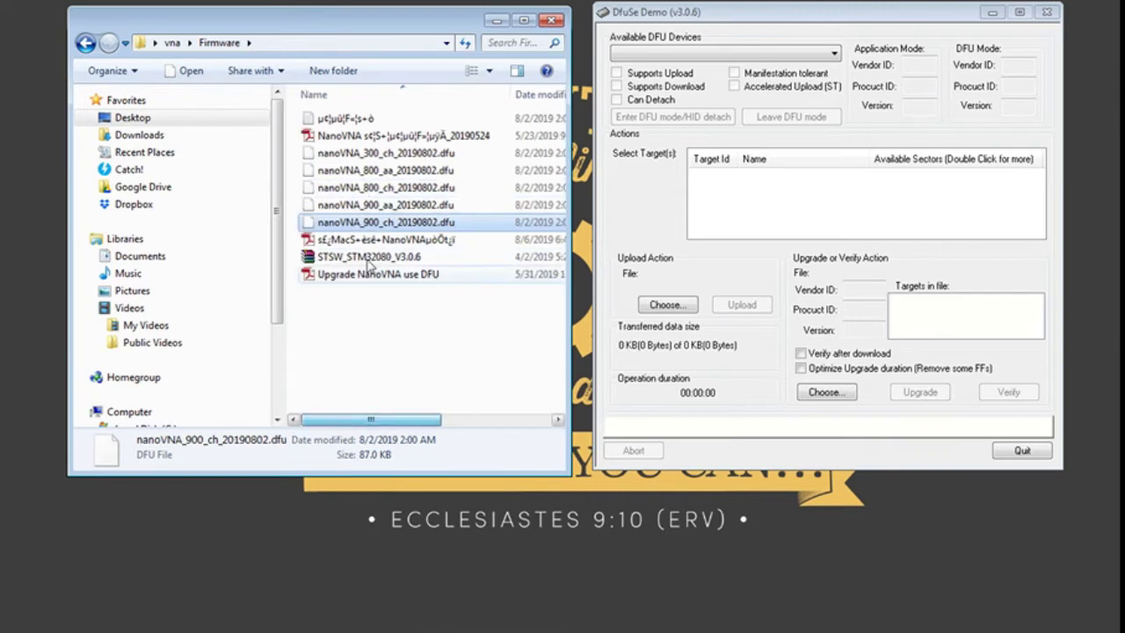
pyautogui.click(341, 205)
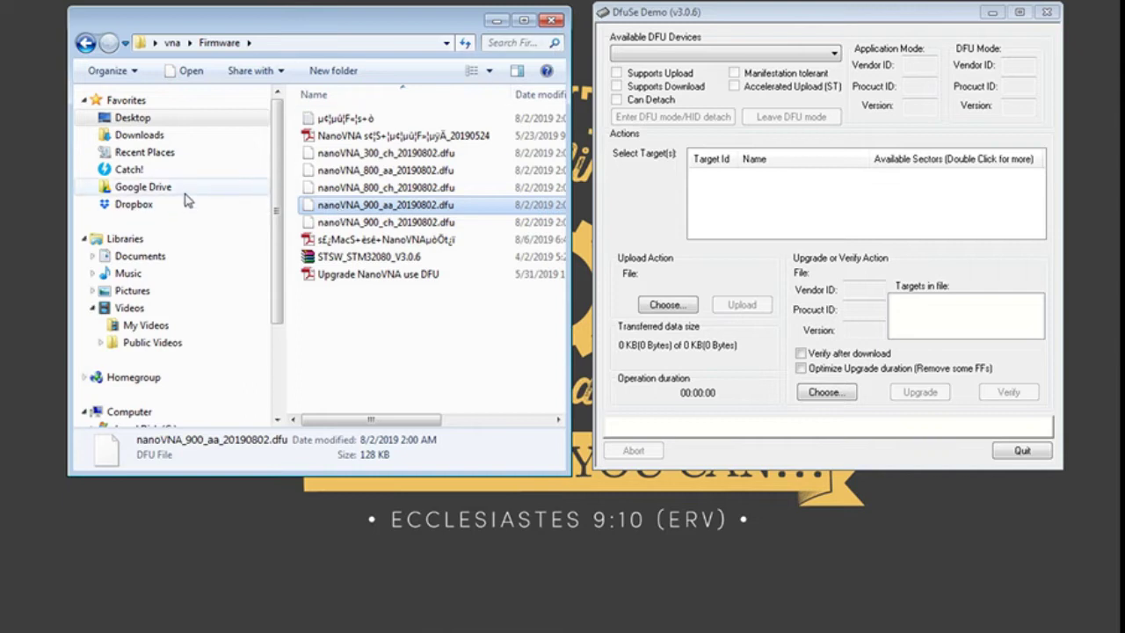
pyautogui.click(795, 18)
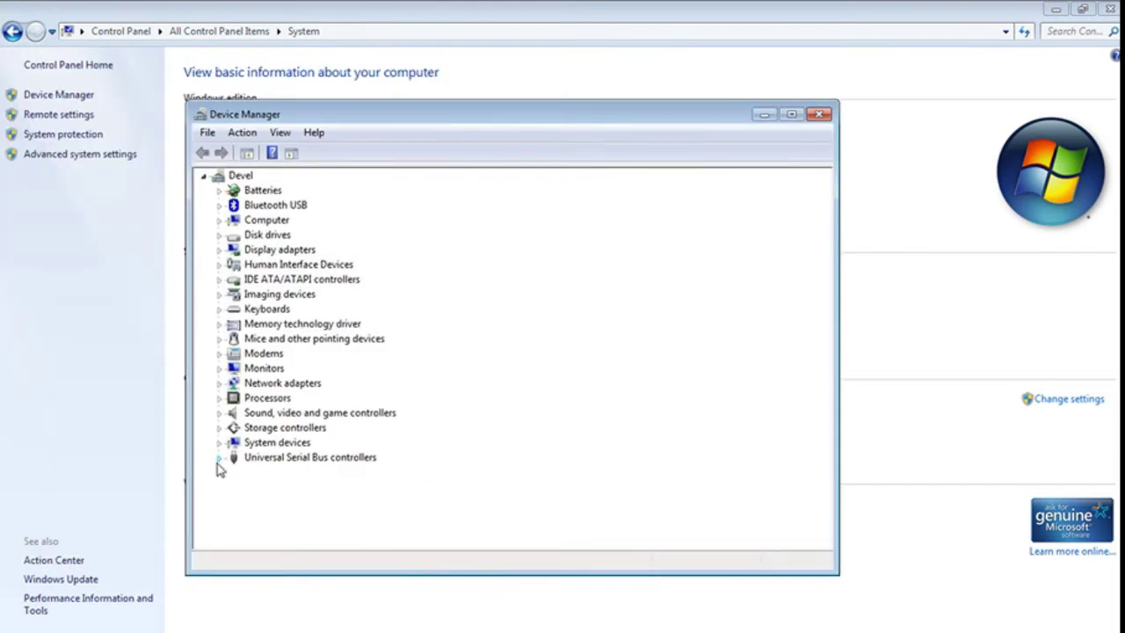
# Step: Expand Universal Serial Bus controllers in Device Manager to list the USB hubs and devices
pyautogui.click(218, 459)
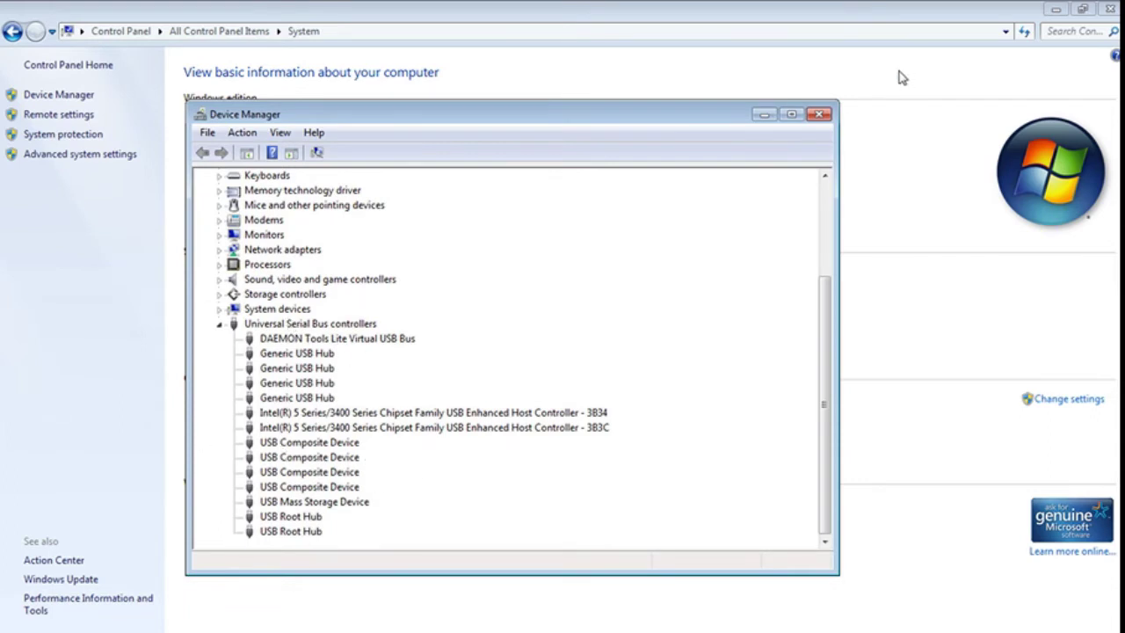
pyautogui.moveTo(665, 121); pyautogui.dragTo(736, 101)
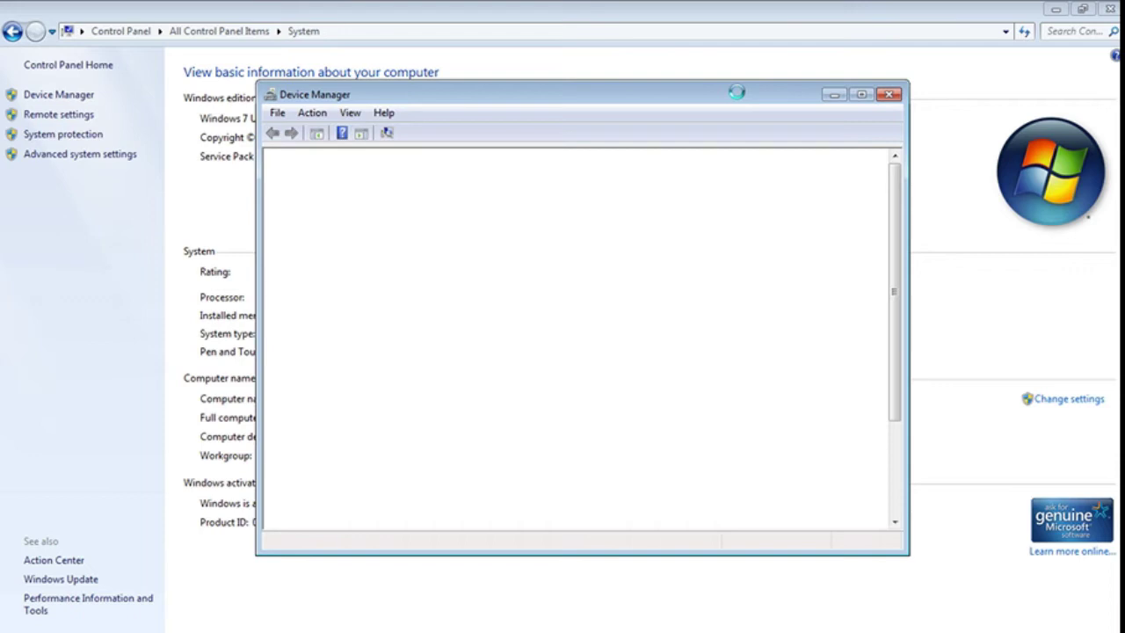
# Step: Find STM Device in DFU Mode under the USB controllers, then close Device Manager
pyautogui.scroll(-1, 535, 78)
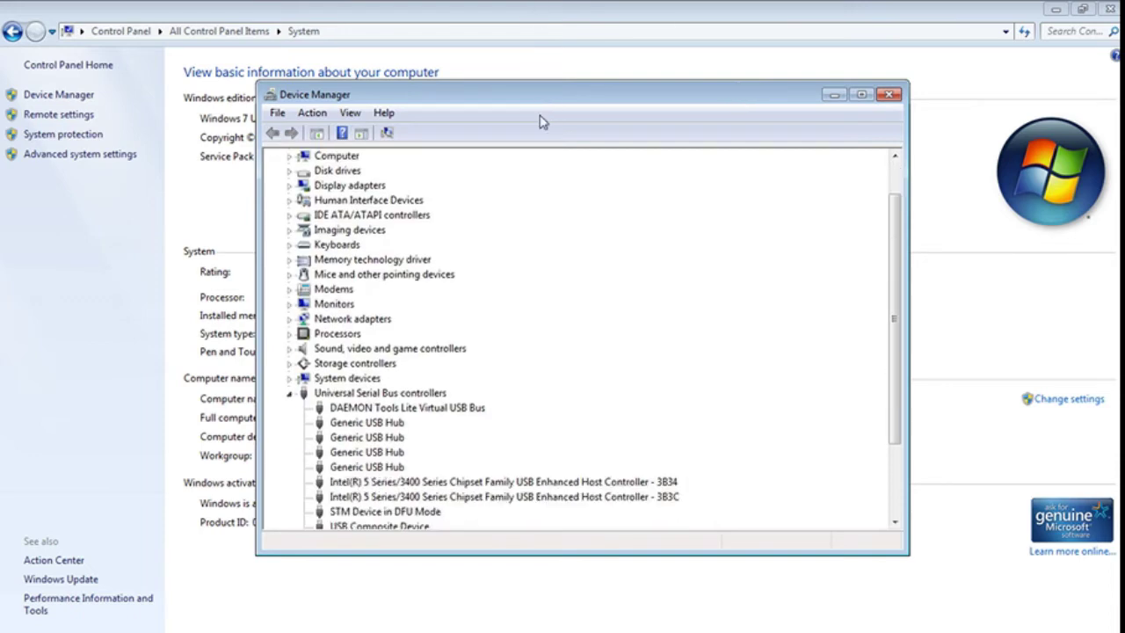
pyautogui.scroll(-3, 545, 176)
pyautogui.click(337, 410)
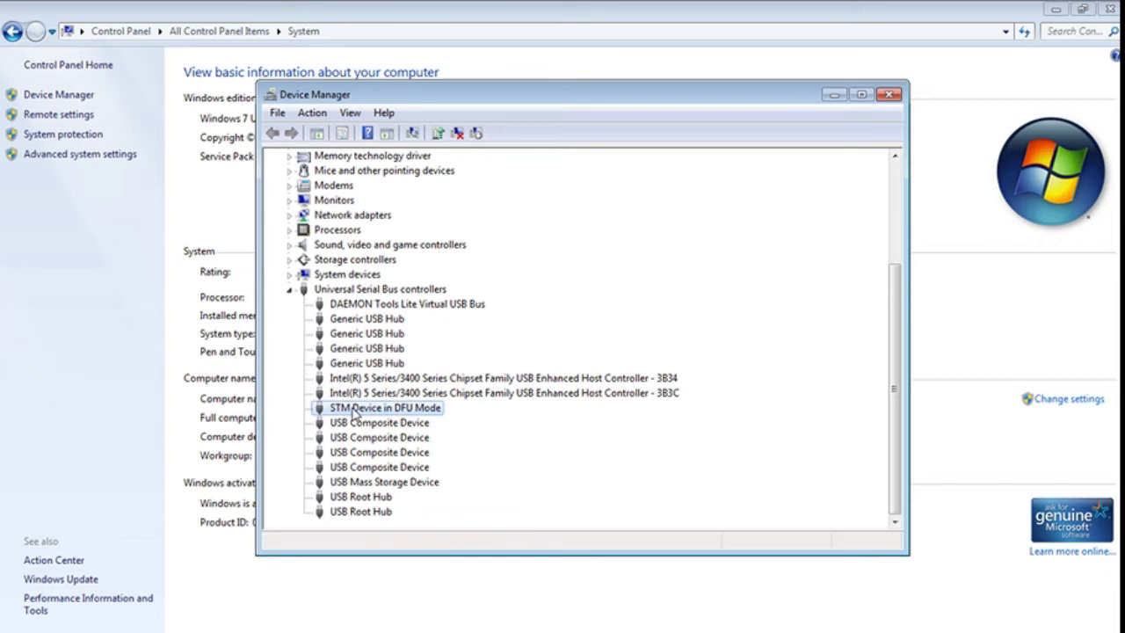
pyautogui.click(887, 95)
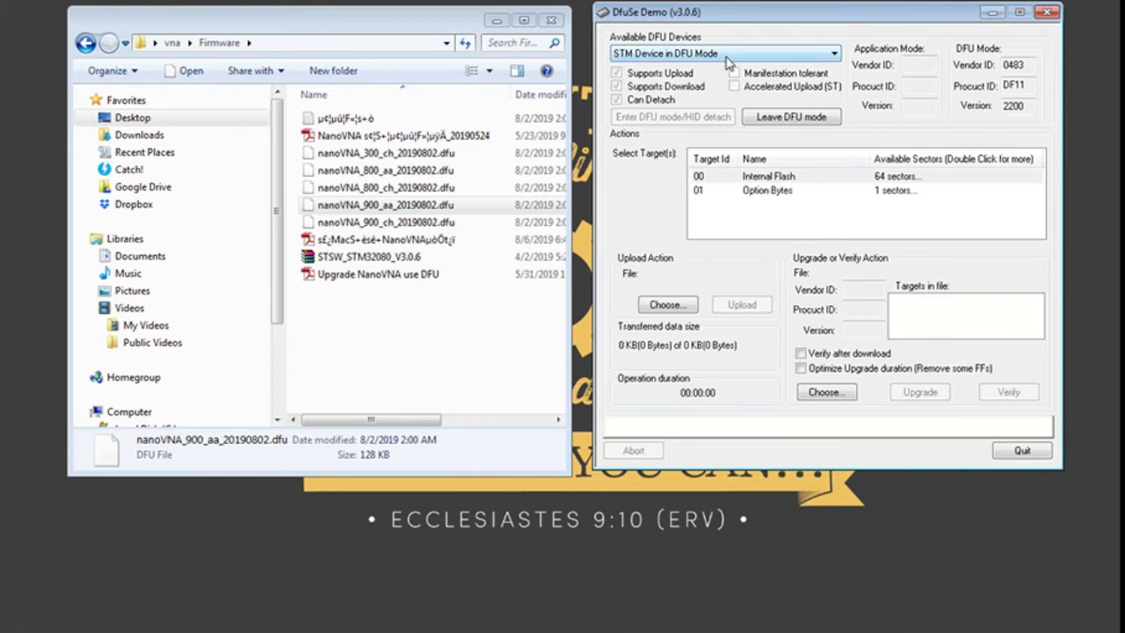
# Step: Keep STM Device in DFU Mode as the selected DFU device in DfuSe Demo
pyautogui.click(667, 56)
pyautogui.click(666, 58)
pyautogui.moveTo(716, 12); pyautogui.dragTo(713, 19)
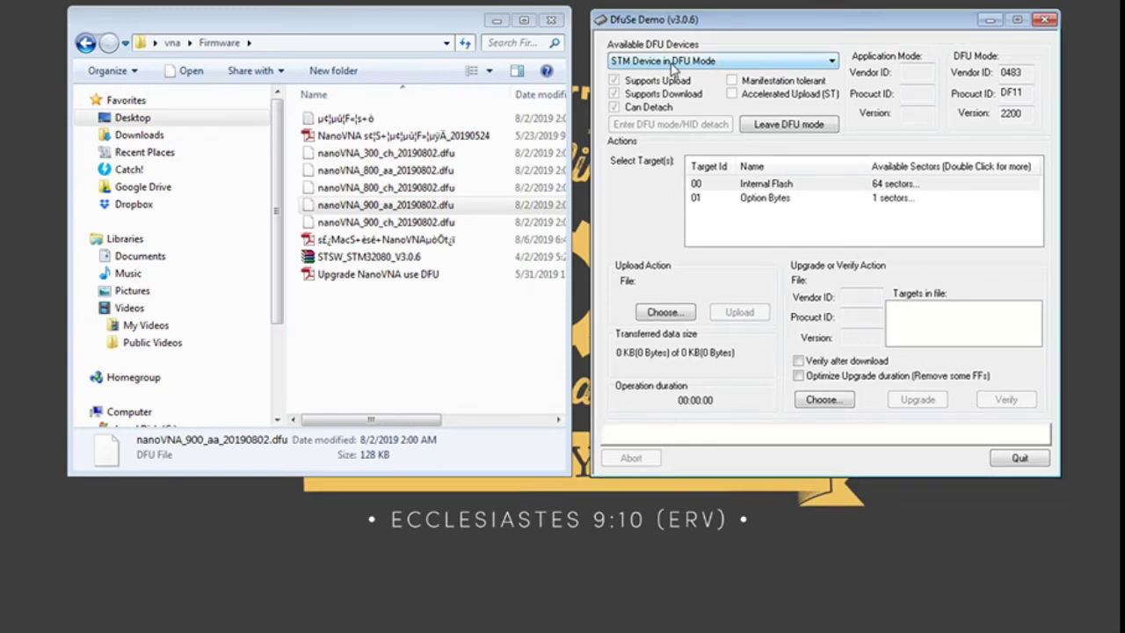
# Step: Load nanoVNA_900_aa_20190802.dfu as the upgrade file, targeting Internal Flash
pyautogui.click(814, 402)
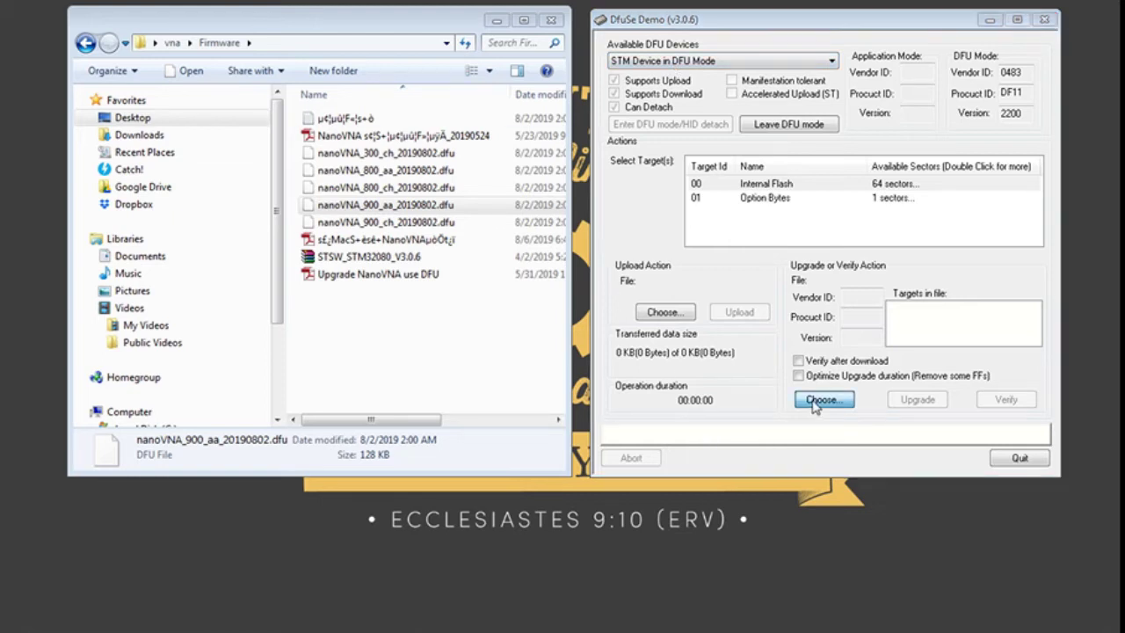
pyautogui.click(814, 403)
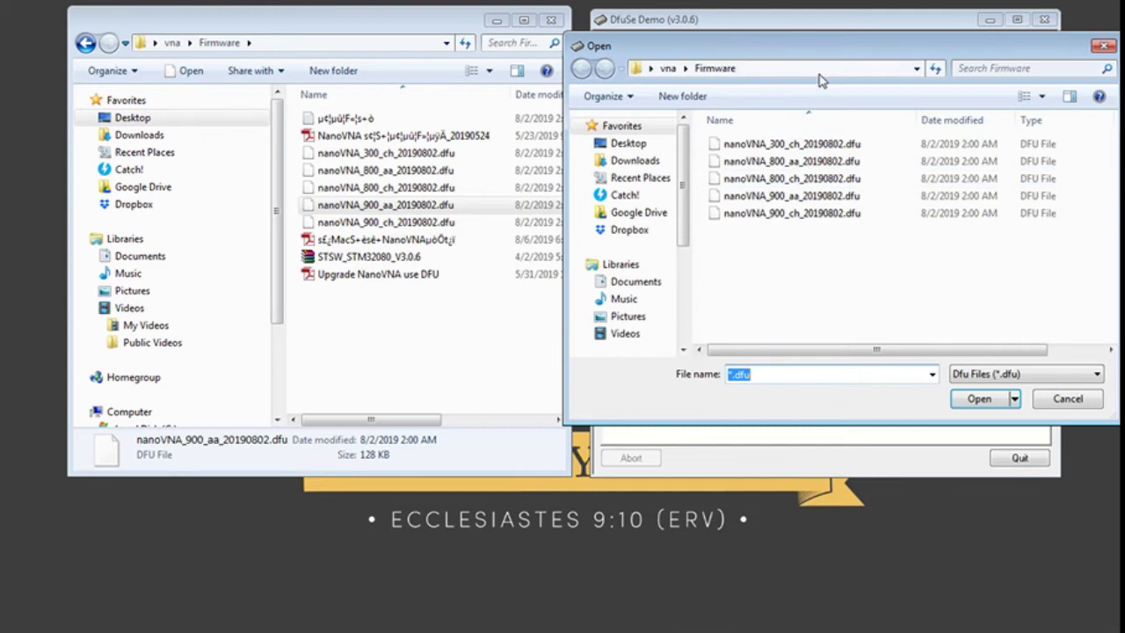
pyautogui.moveTo(809, 49); pyautogui.dragTo(414, 55)
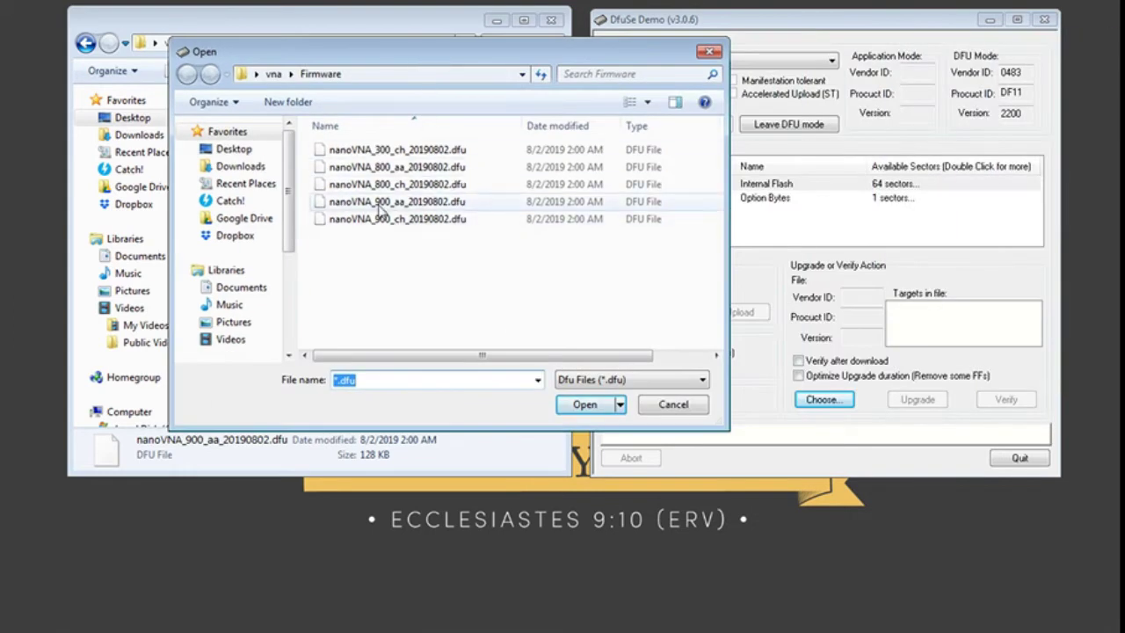
pyautogui.click(380, 202)
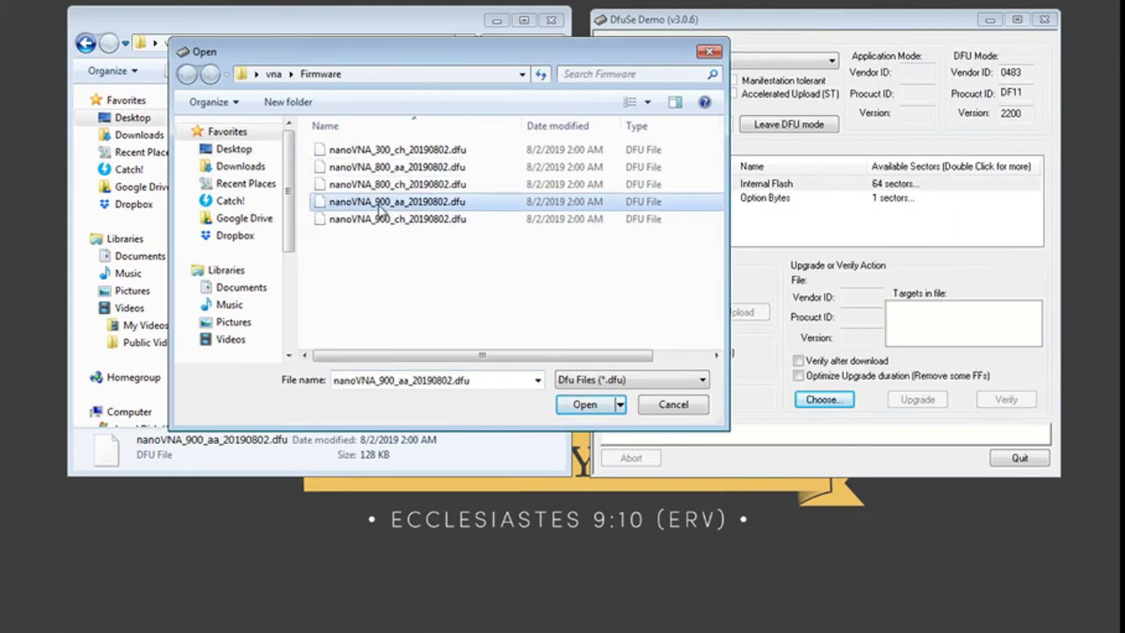
pyautogui.click(585, 404)
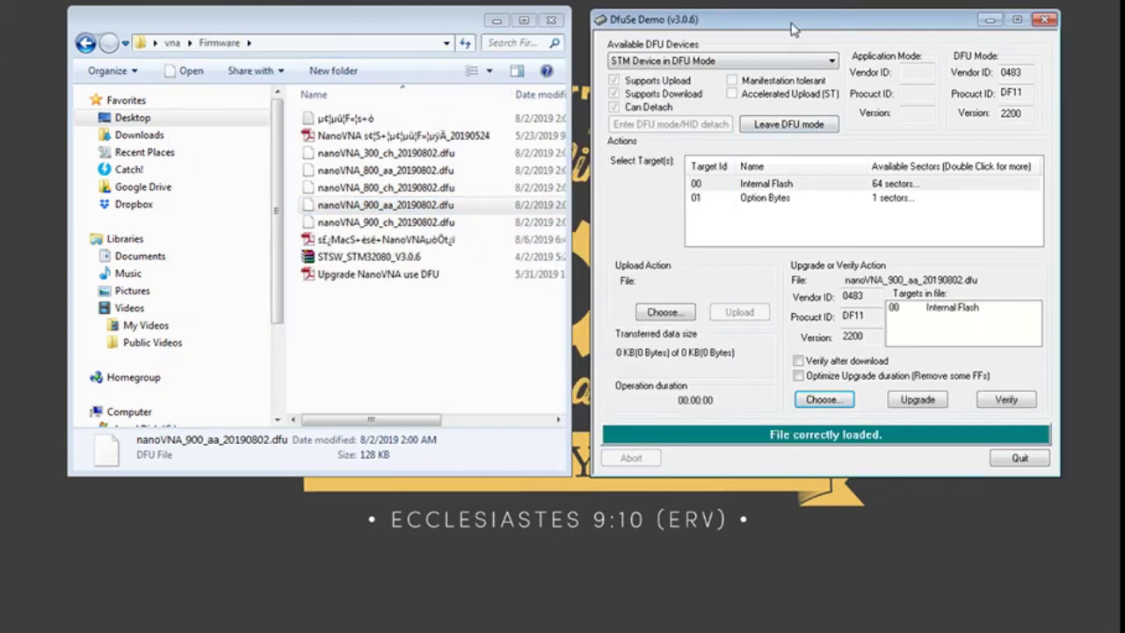
pyautogui.moveTo(794, 24); pyautogui.dragTo(780, 22)
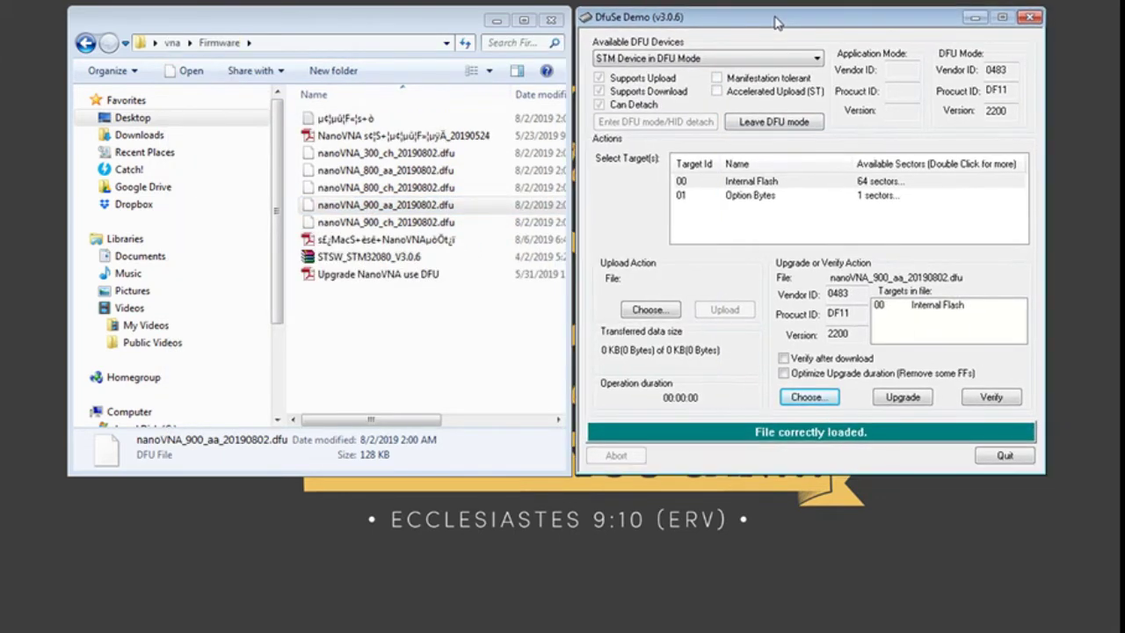
# Step: Enable Verify after download for the loaded nanoVNA_900_aa firmware
pyautogui.click(783, 359)
# Step: Start the upgrade and accept the DFU-mode warning so nanoVNA_900_aa flashes to the device
pyautogui.click(902, 397)
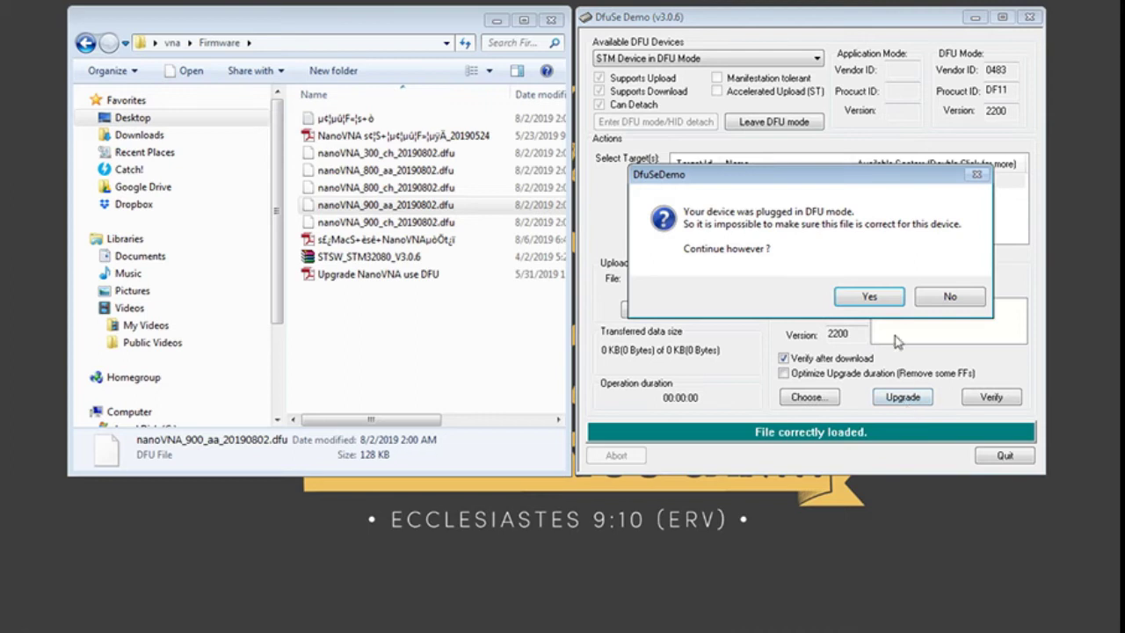
pyautogui.moveTo(736, 180); pyautogui.dragTo(736, 183)
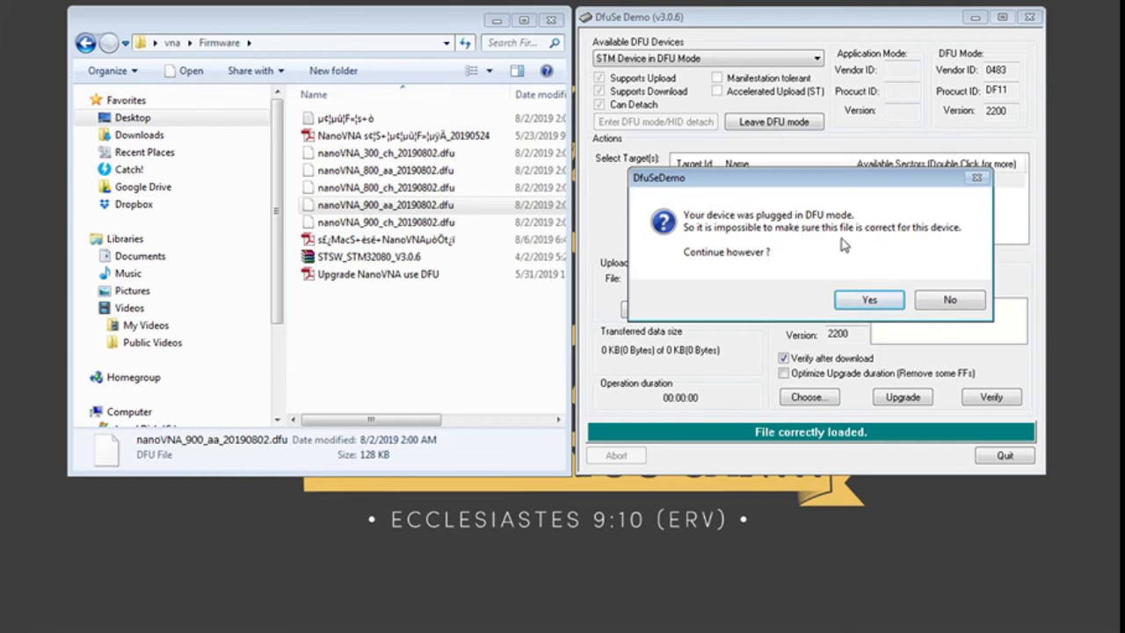
pyautogui.click(873, 301)
pyautogui.click(868, 301)
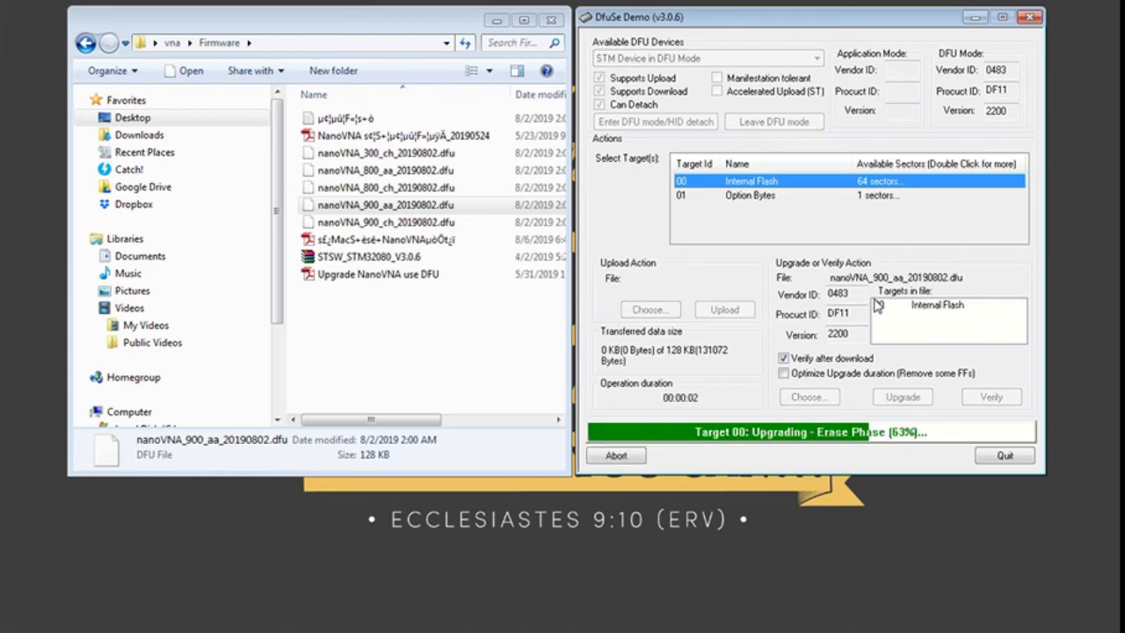